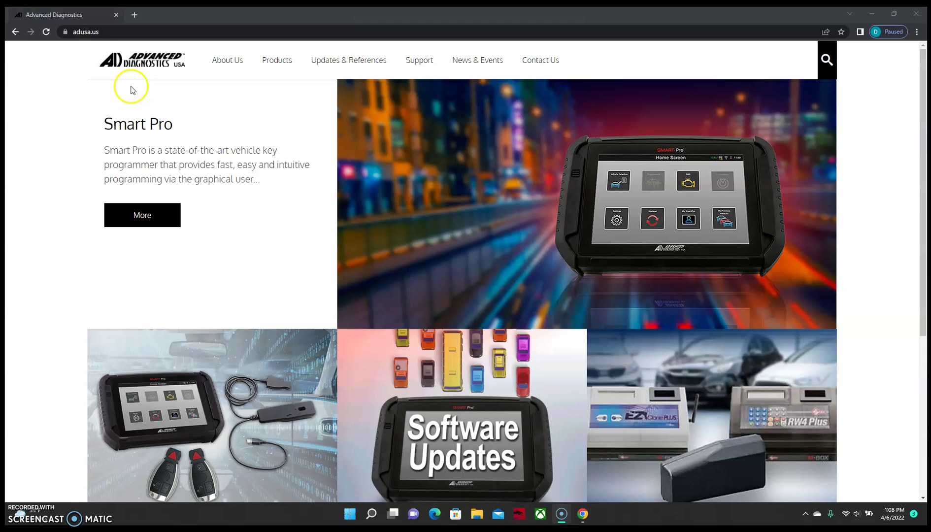
Download the AD Loader installer from the Support section of adusa.us and run it
click(98, 32)
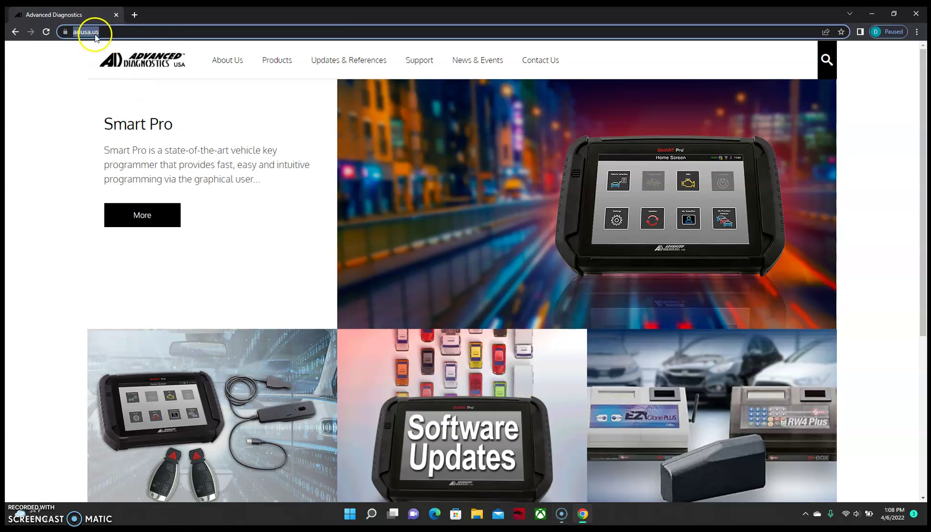
mouse_move(403, 60)
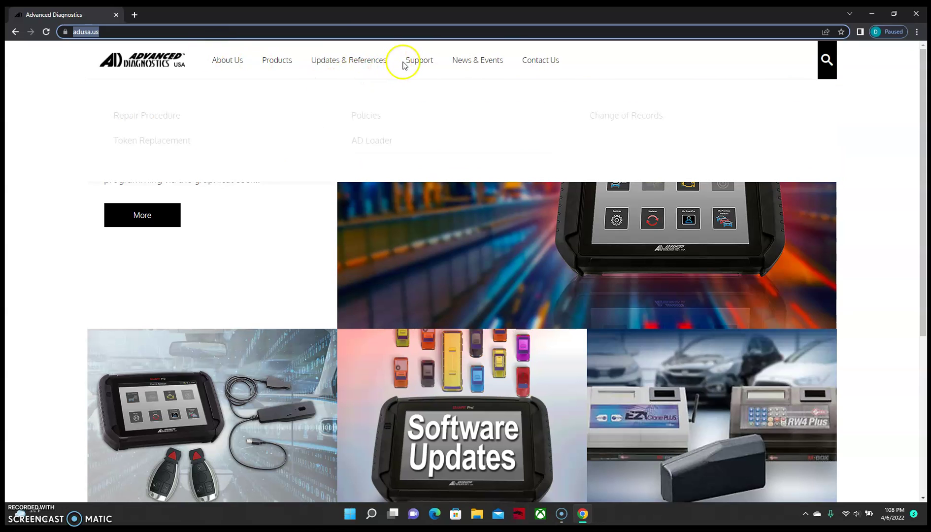
click(386, 143)
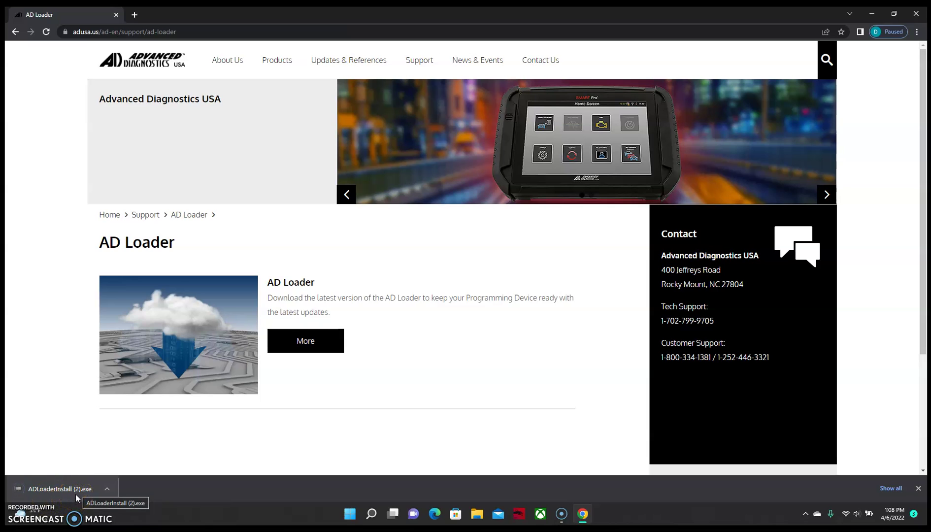
click(76, 494)
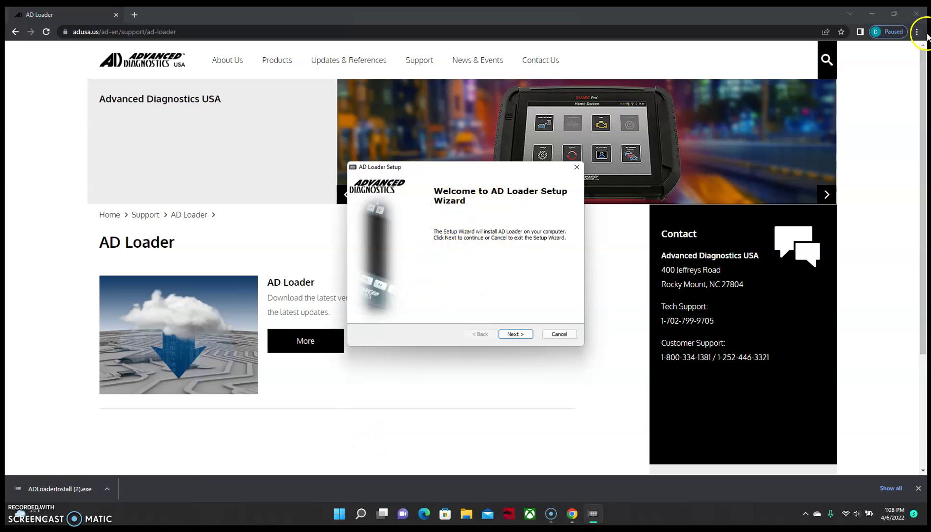
Close the browser and install AD Loader in the default folder C:\Program Files\Advanced Diagnostics\AD Loader
click(916, 14)
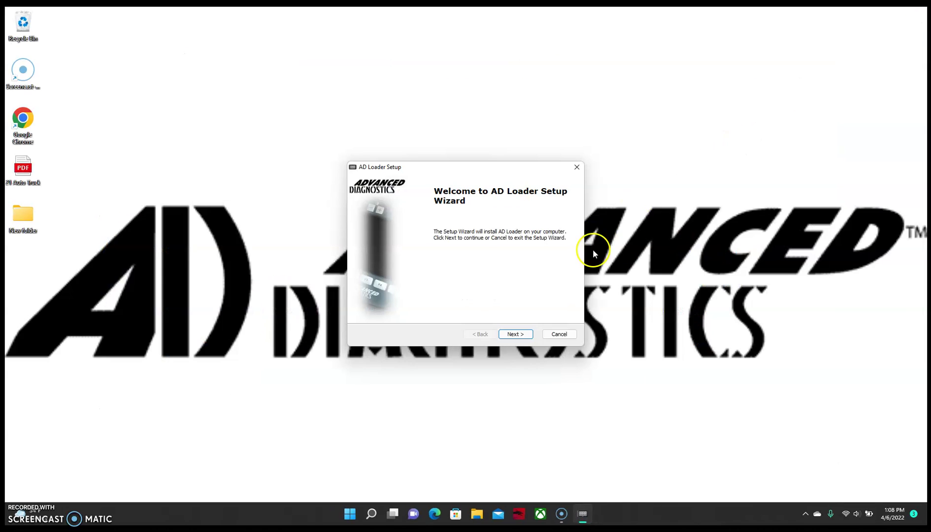
click(513, 335)
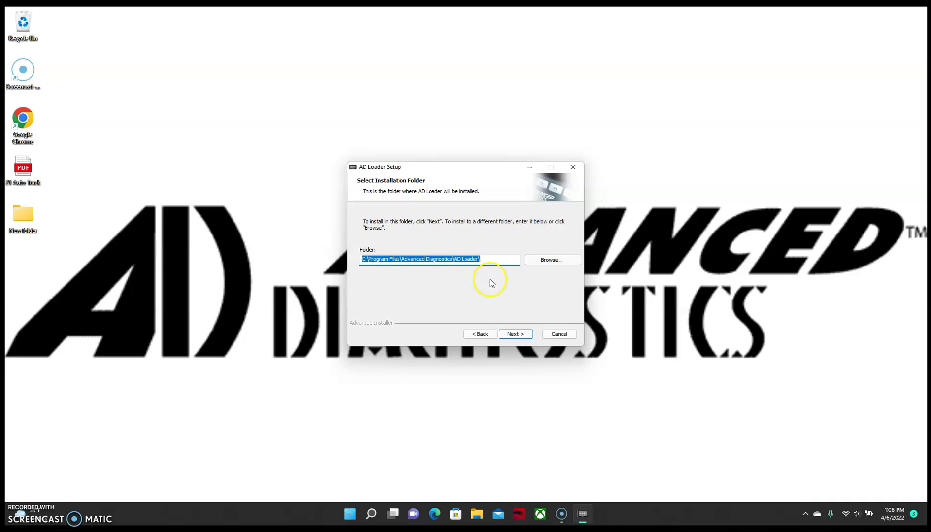
click(522, 340)
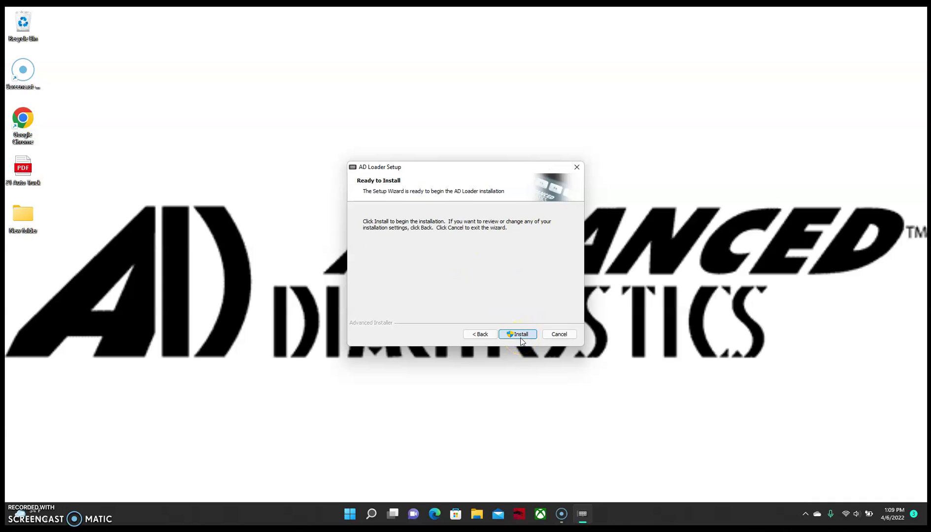
click(522, 335)
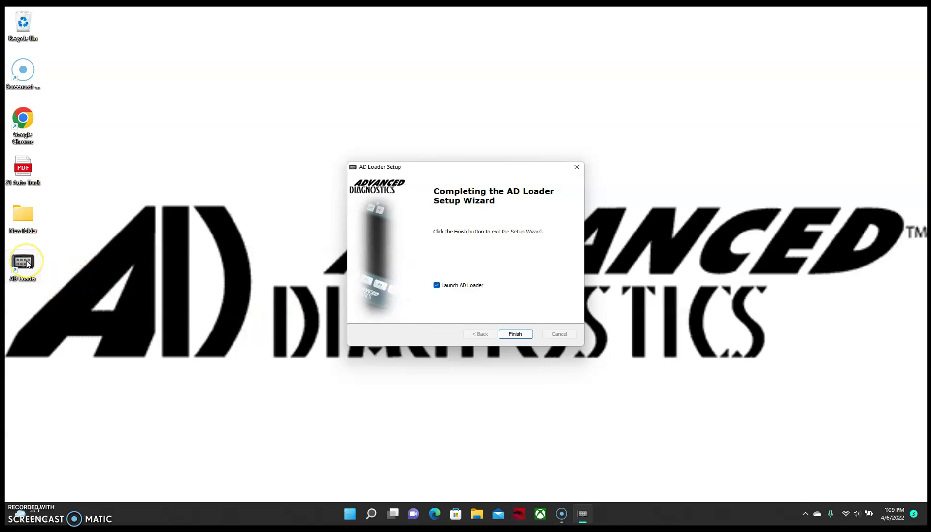
Move the AD Loader desktop shortcut beside the Recycle Bin and finish the setup wizard, closing the launched AD Loader window
drag(28, 264, 63, 27)
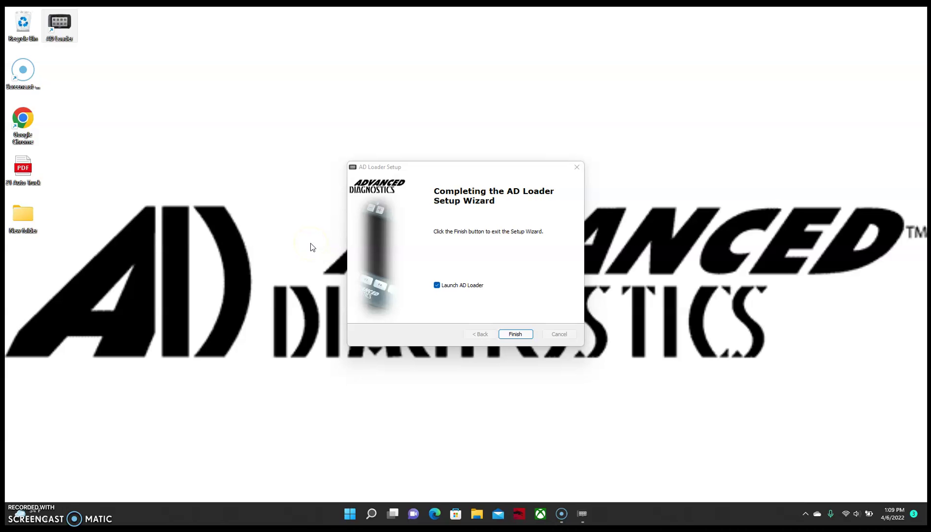
click(515, 335)
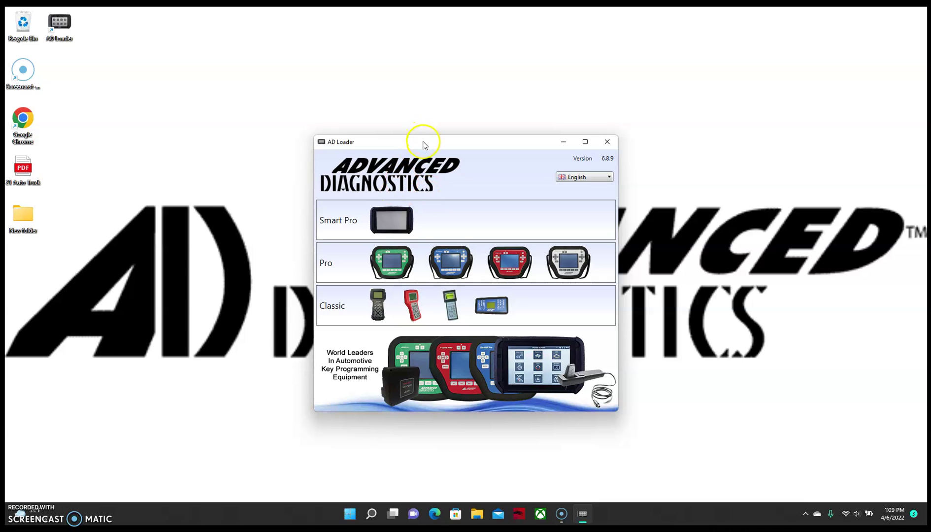
drag(423, 142, 403, 97)
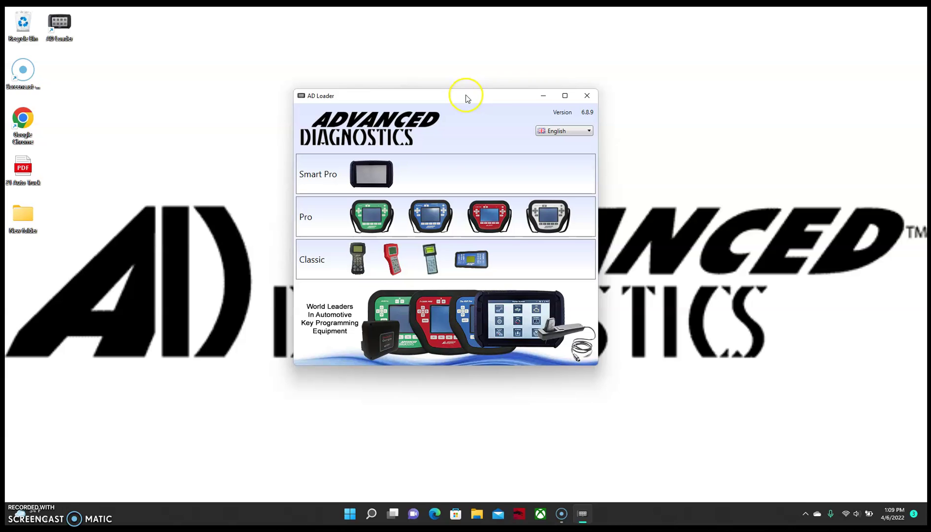
click(580, 102)
Find Control Panel through the Windows search and open it
click(361, 514)
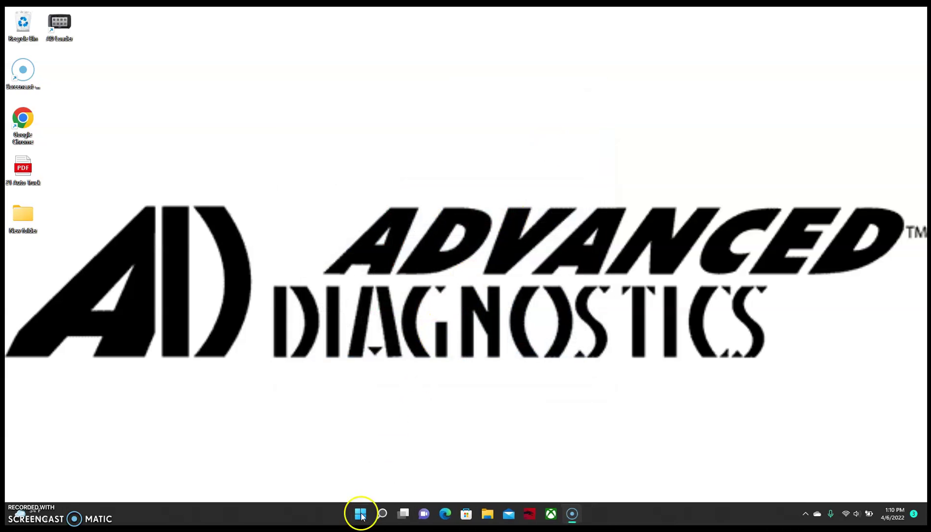
mouse_move(382, 514)
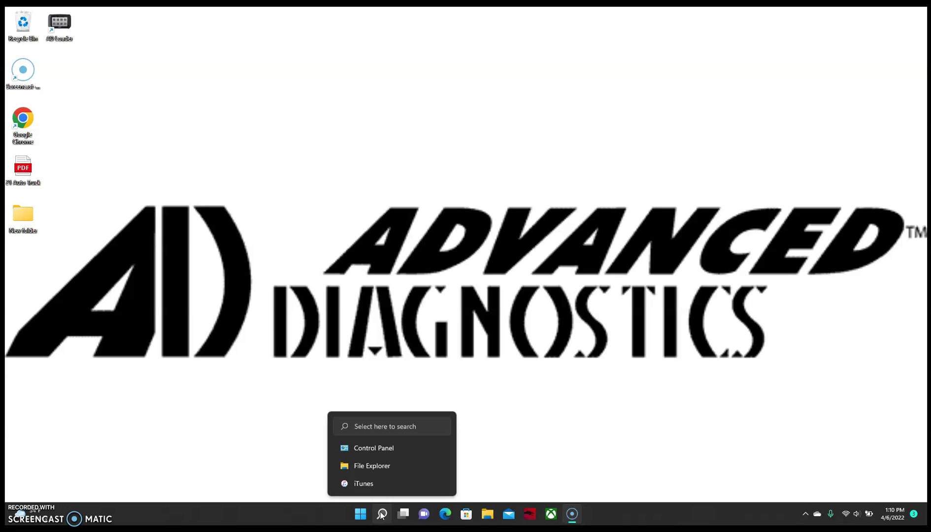
click(380, 514)
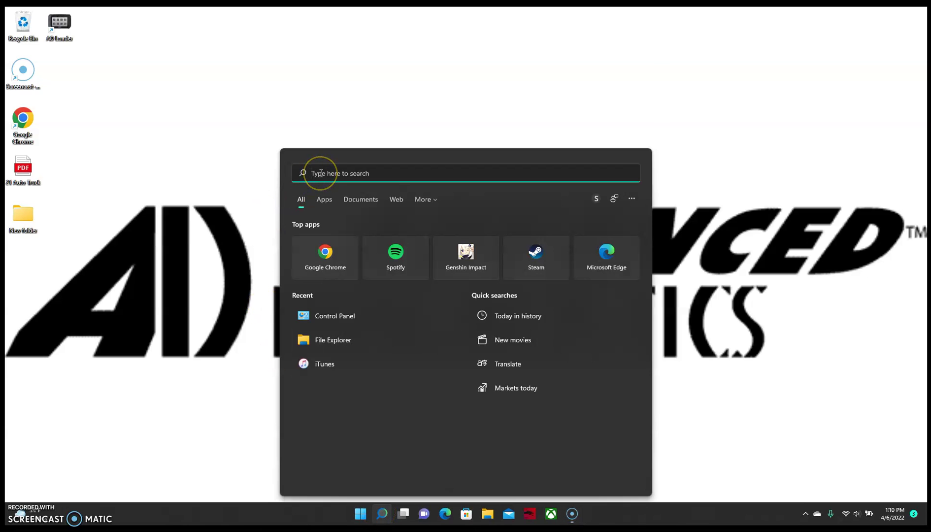
text(cortrol)
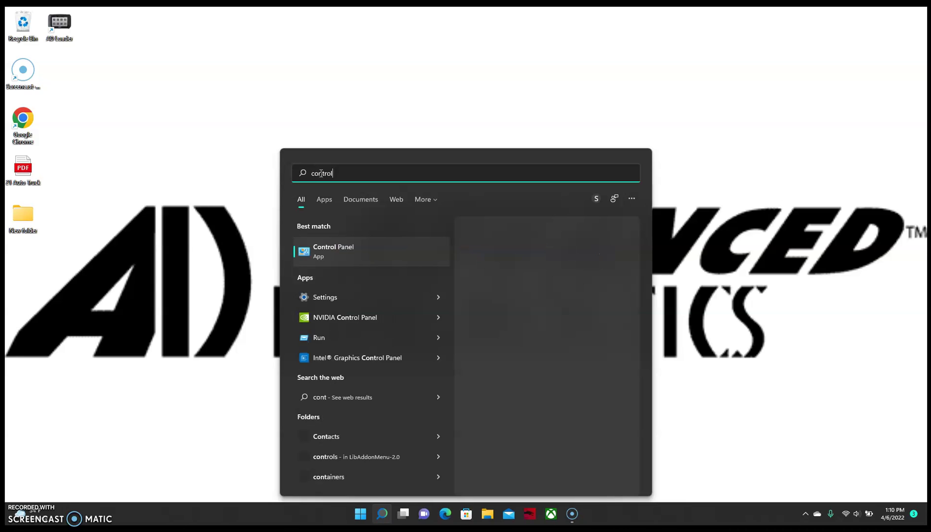
key(Return)
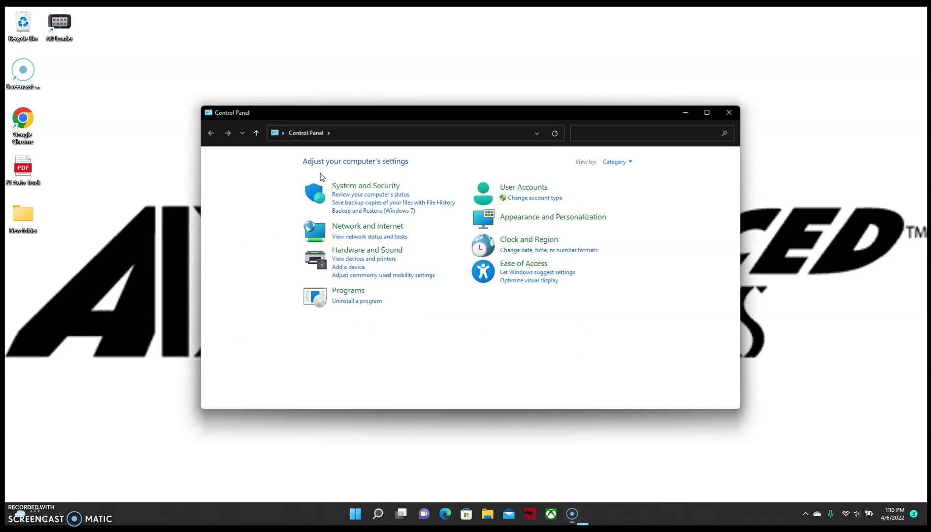
Open the Windows Defender Firewall list of allowed apps under System and Security and enable changing its settings
click(321, 148)
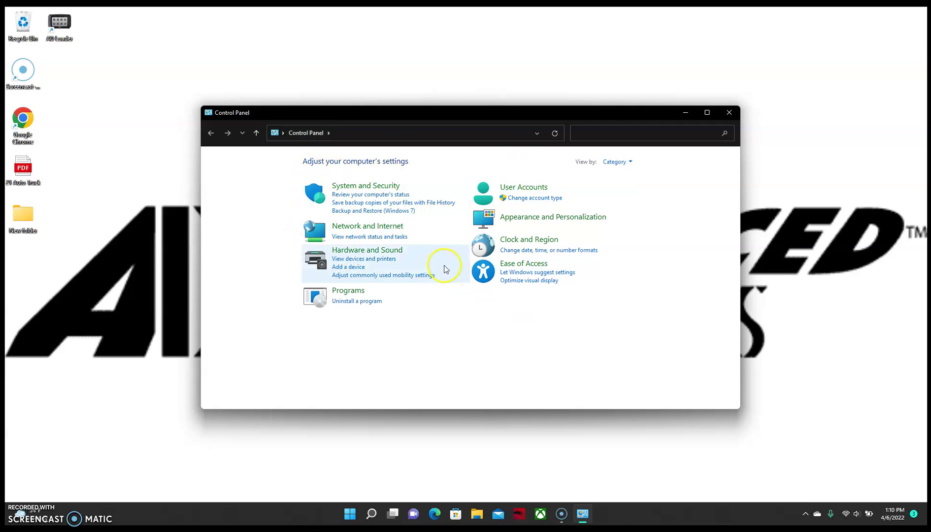
click(375, 186)
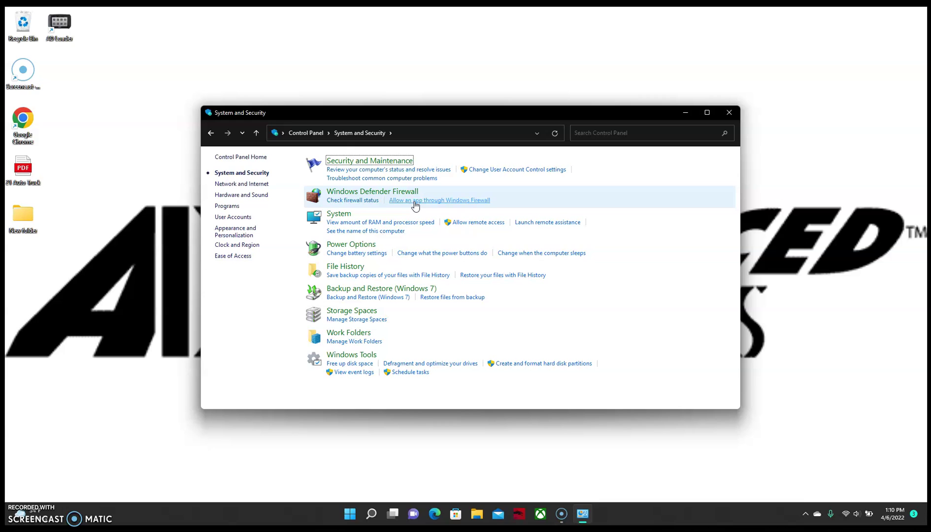
click(415, 202)
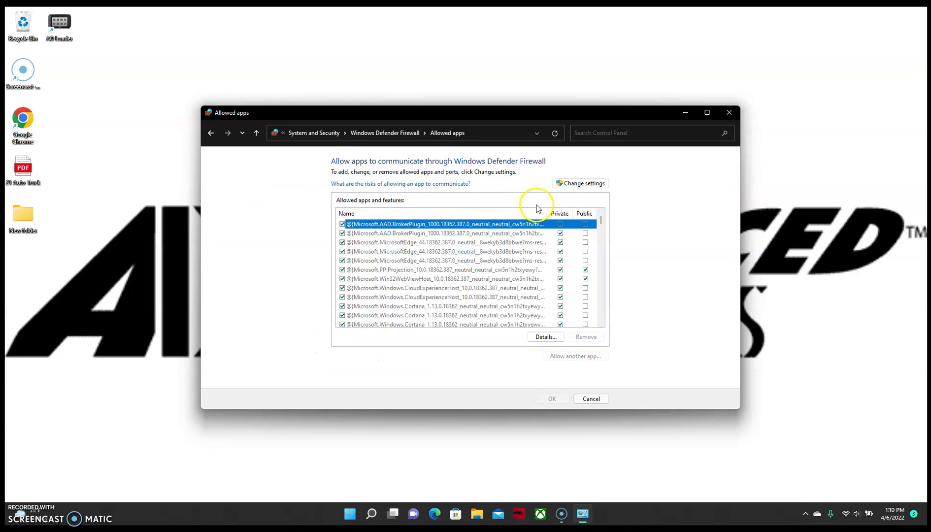
click(560, 184)
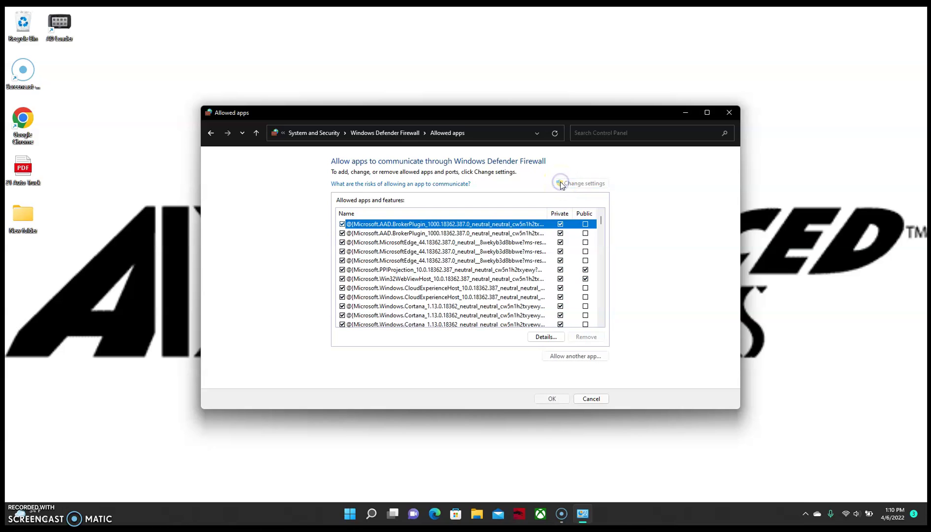
Start allowing another app through the firewall and browse to C:\Program Files\Advanced Diagnostics\AD Loader for it
click(574, 357)
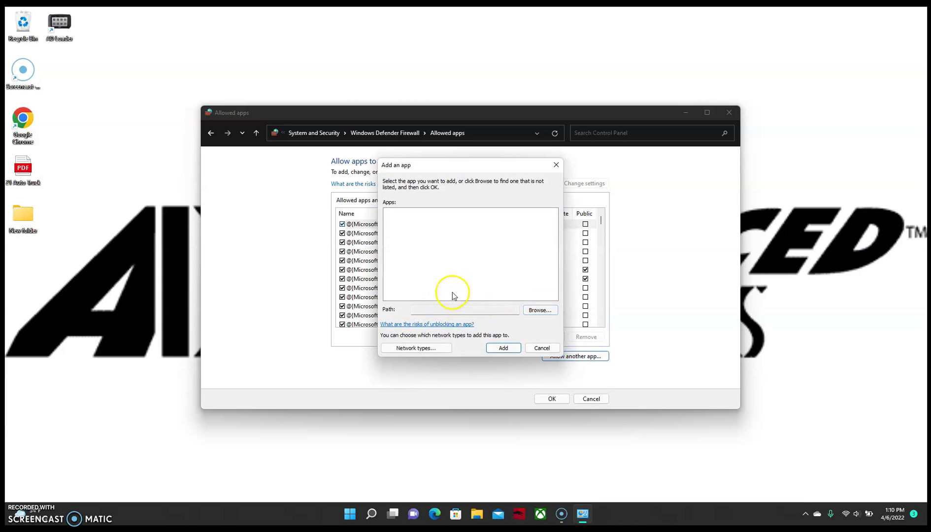
click(536, 310)
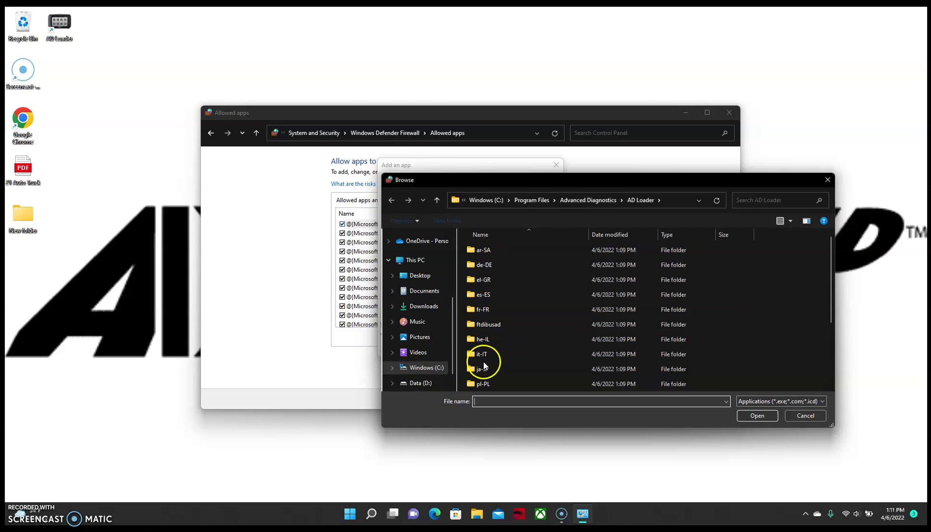
click(408, 264)
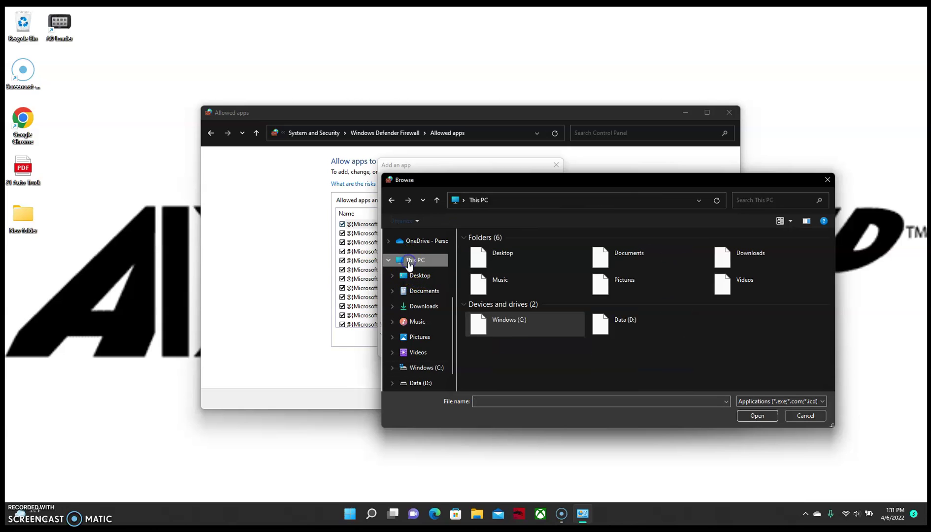
click(415, 369)
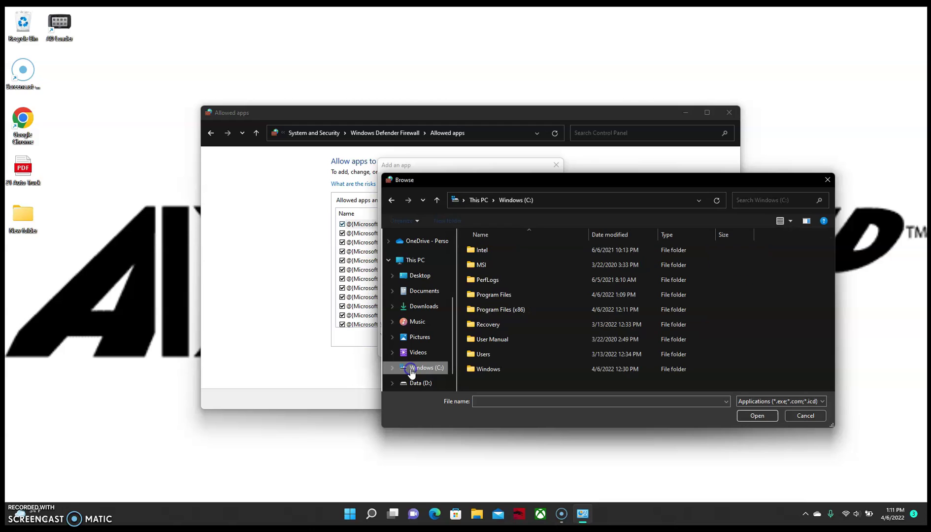
click(531, 300)
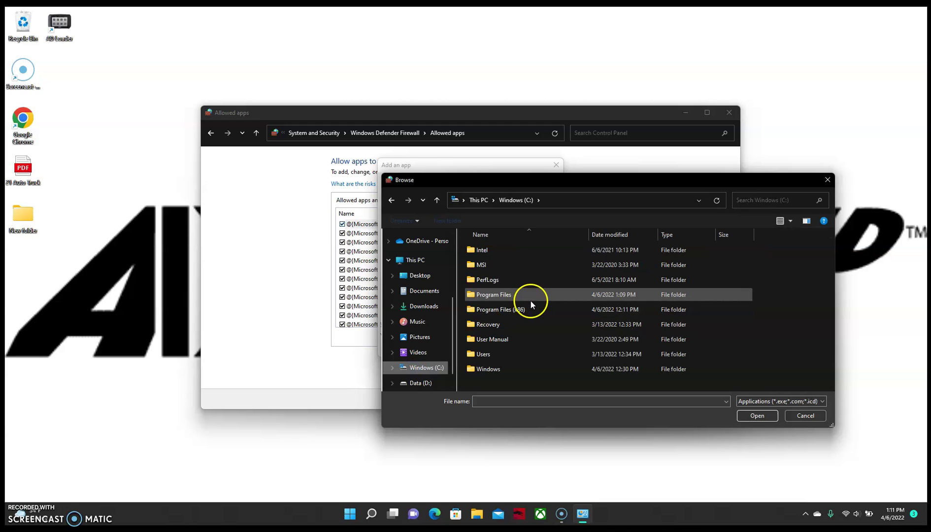
double_click(491, 294)
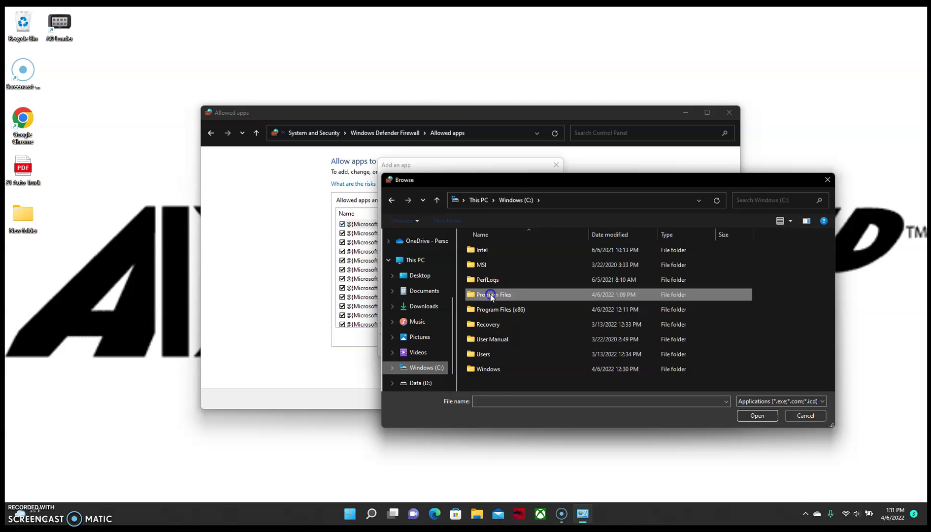
click(490, 269)
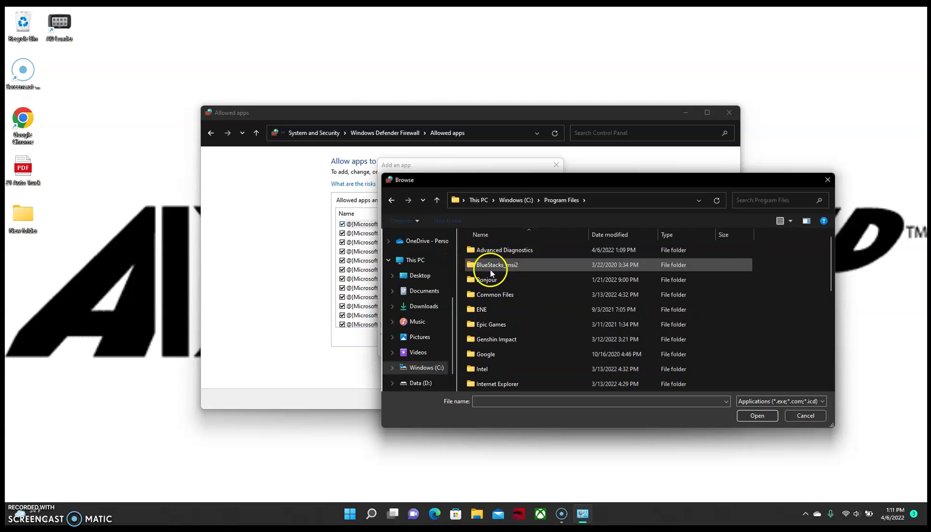
click(485, 249)
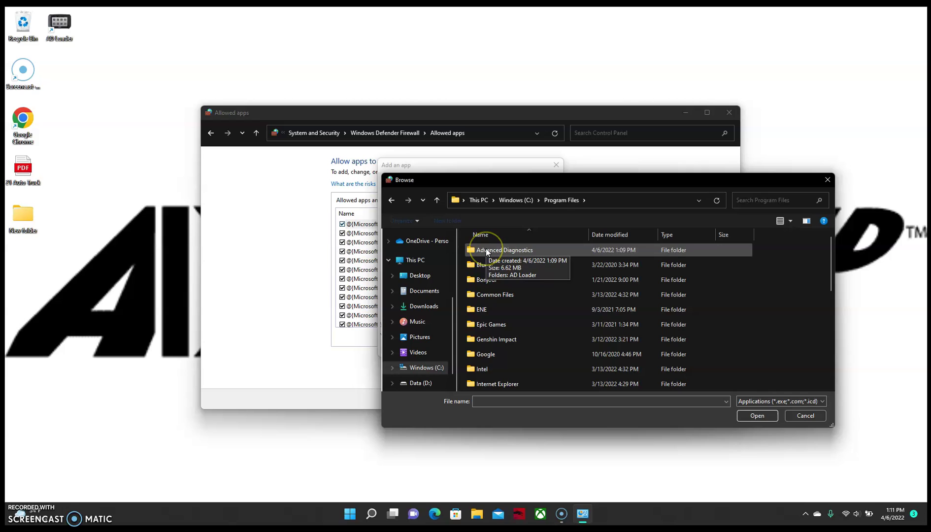
double_click(486, 249)
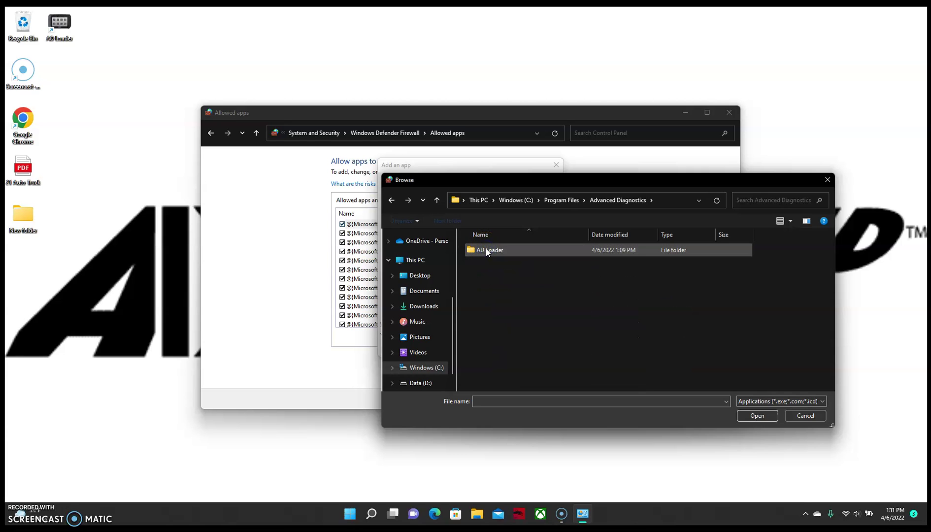
double_click(485, 249)
Choose the ADLoader application in the AD Loader folder and add it to the firewall's allowed apps
click(498, 320)
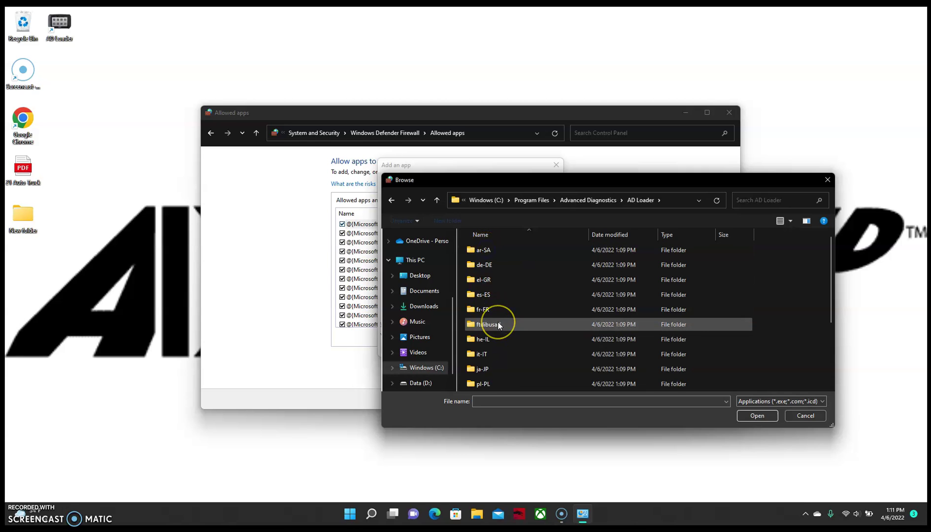
scroll(499, 325, down, 3)
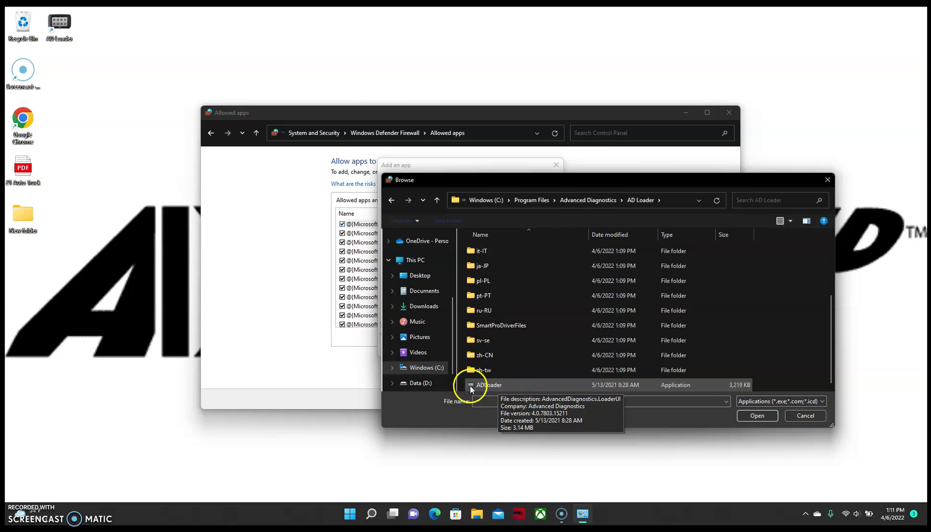
click(683, 374)
click(680, 383)
click(748, 416)
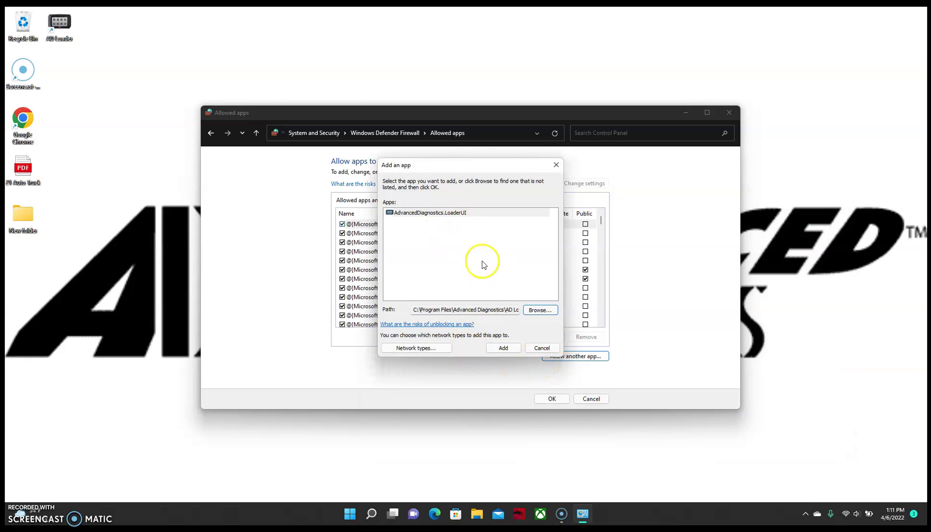
click(502, 348)
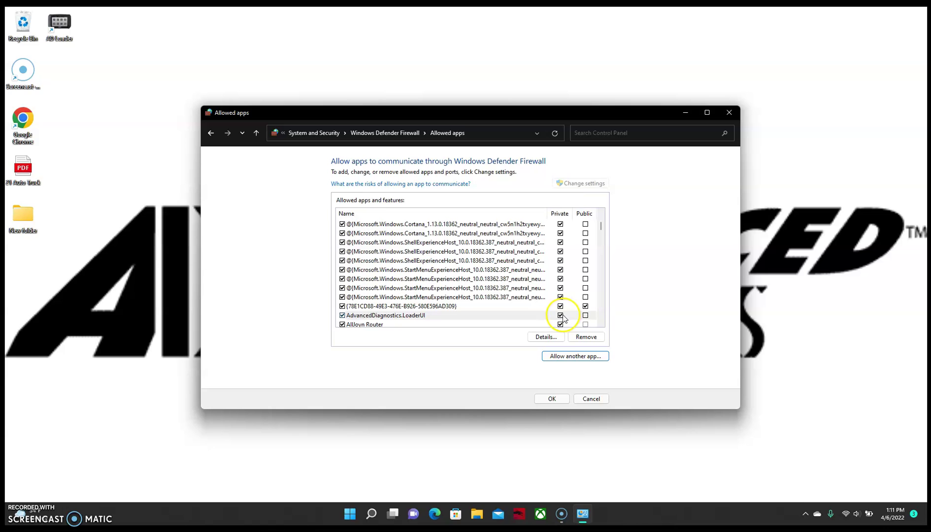
Allow AdvancedDiagnostics.LoaderUI on public networks as well, save the firewall settings and close Control Panel
click(585, 315)
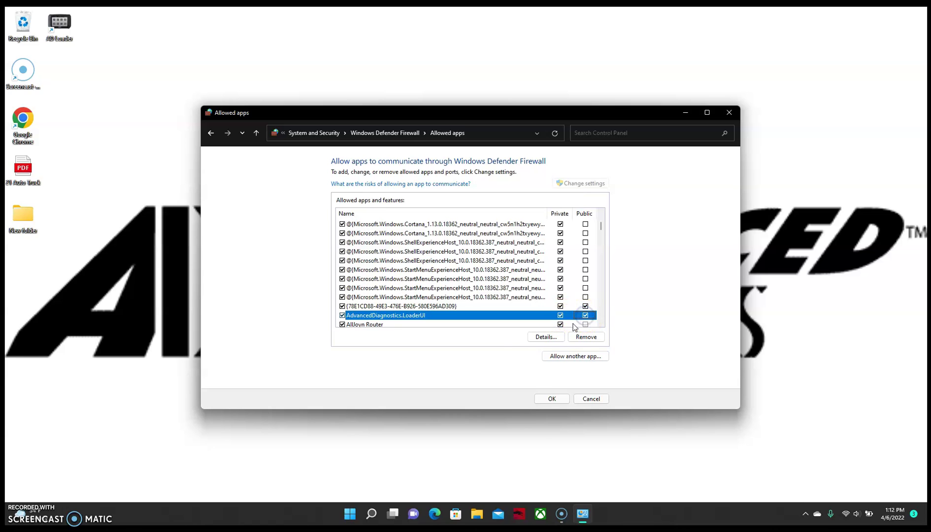
click(551, 400)
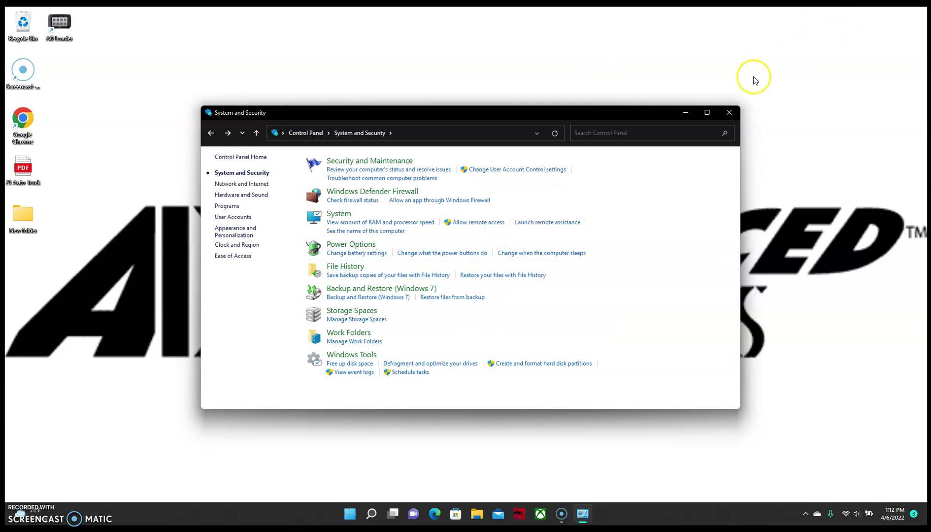
click(730, 113)
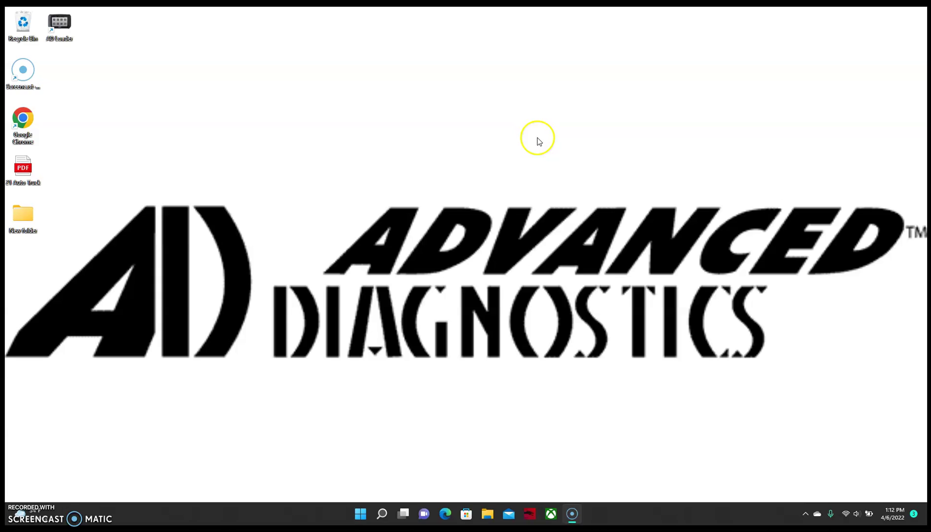
Launch AD Loader from its desktop shortcut
double_click(68, 30)
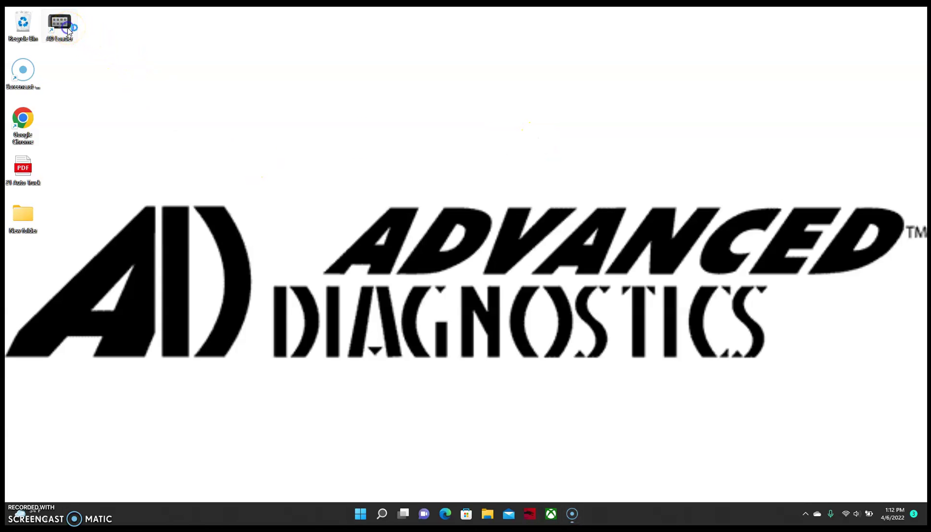